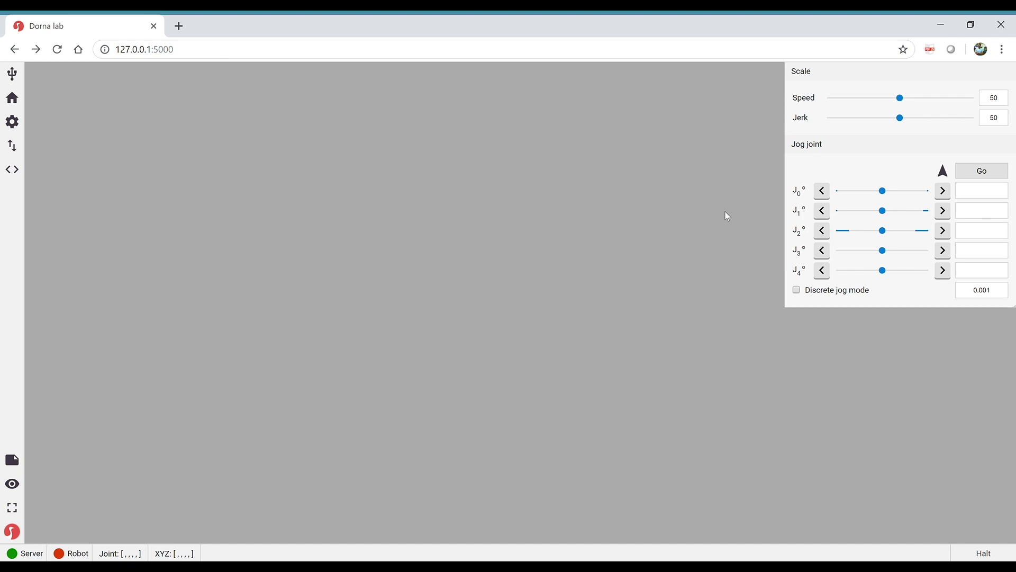
# - Connect to the robot using the Automatic USB port and the No change config file, and show its 3D model
pyautogui.click(13, 73)
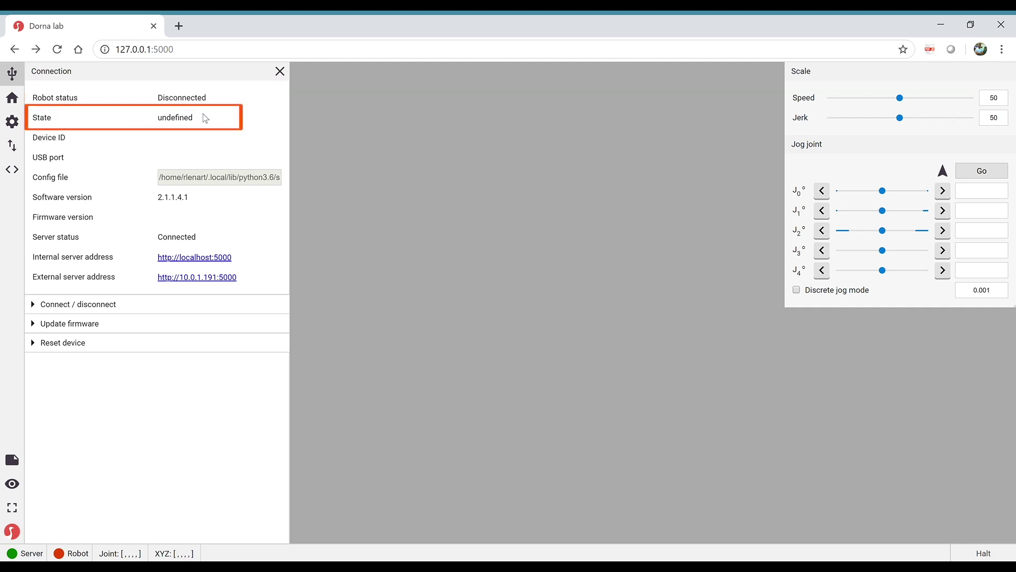
pyautogui.click(42, 307)
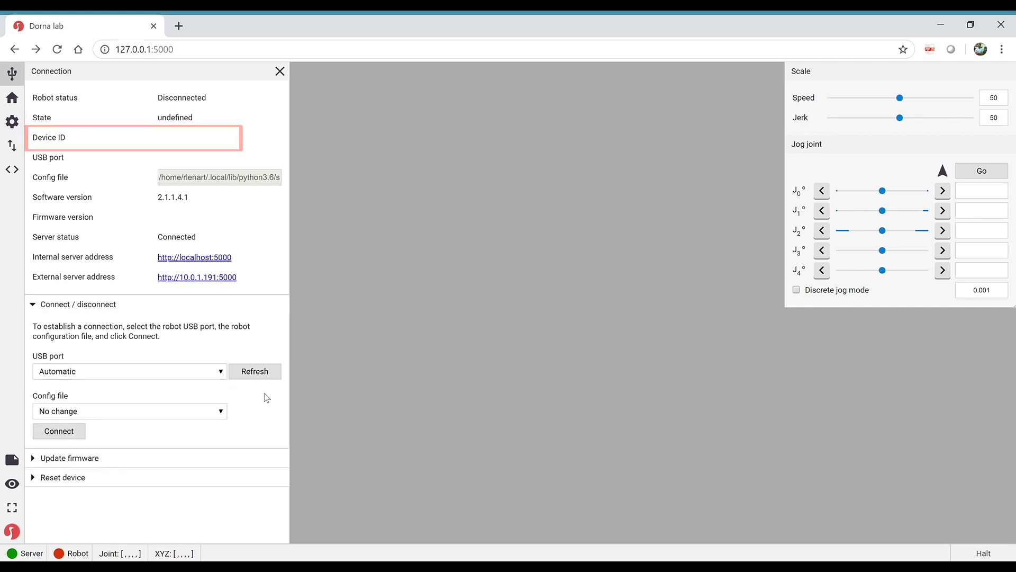
pyautogui.click(66, 439)
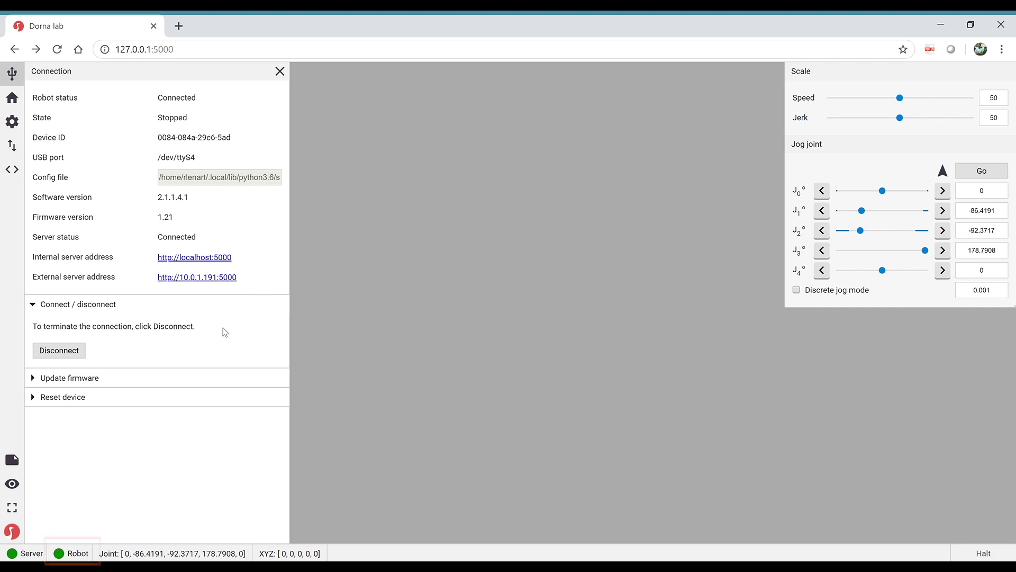
pyautogui.click(13, 485)
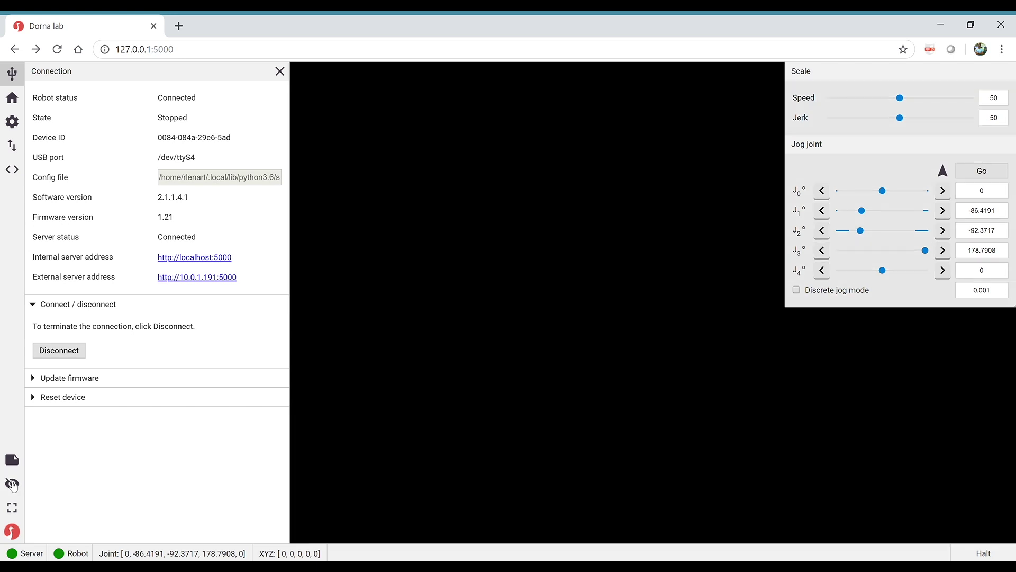
pyautogui.moveTo(522, 344); pyautogui.dragTo(542, 329)
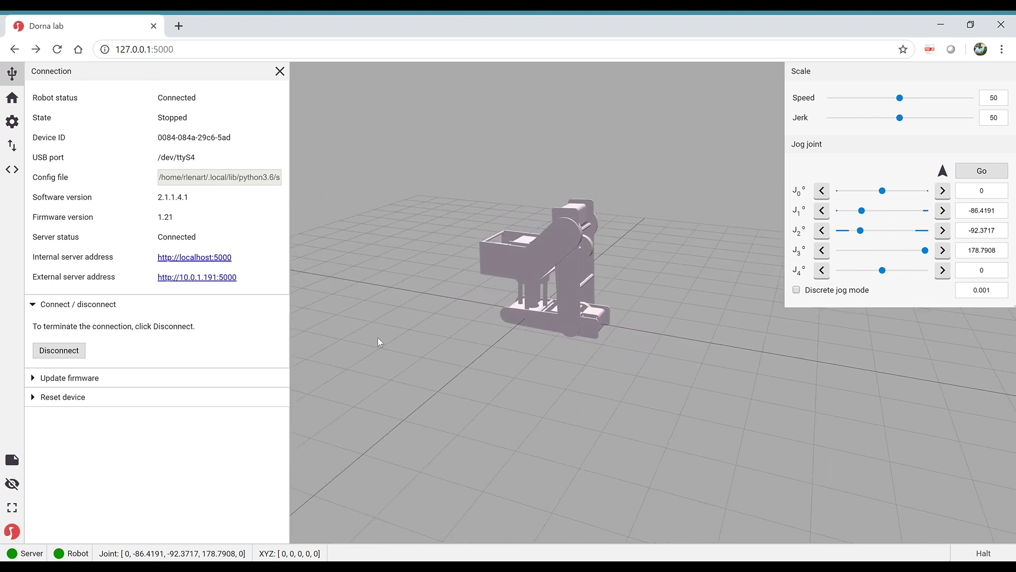
# - Examine the firmware update and device reset options for the connected robot
pyautogui.click(40, 383)
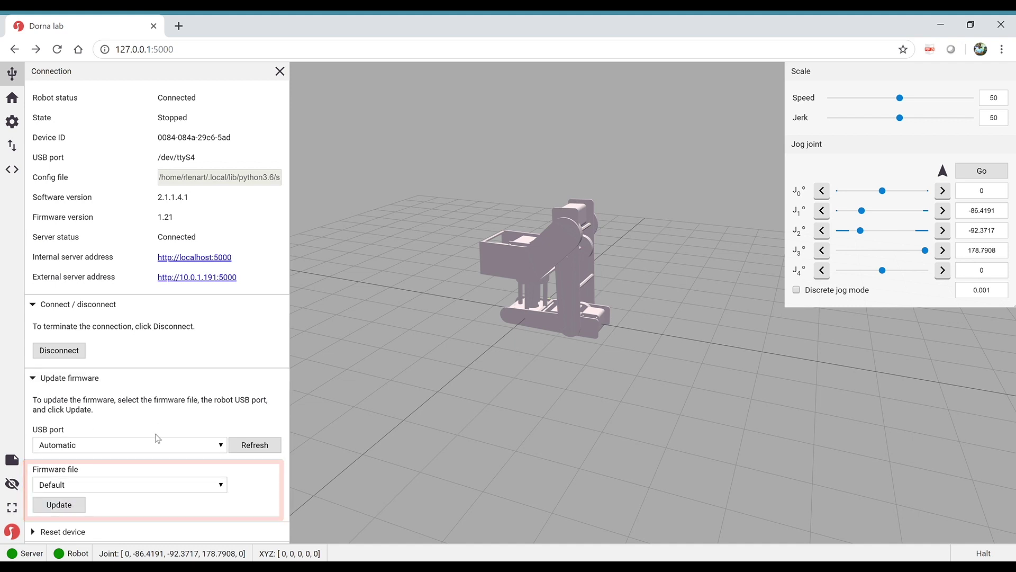
pyautogui.click(110, 532)
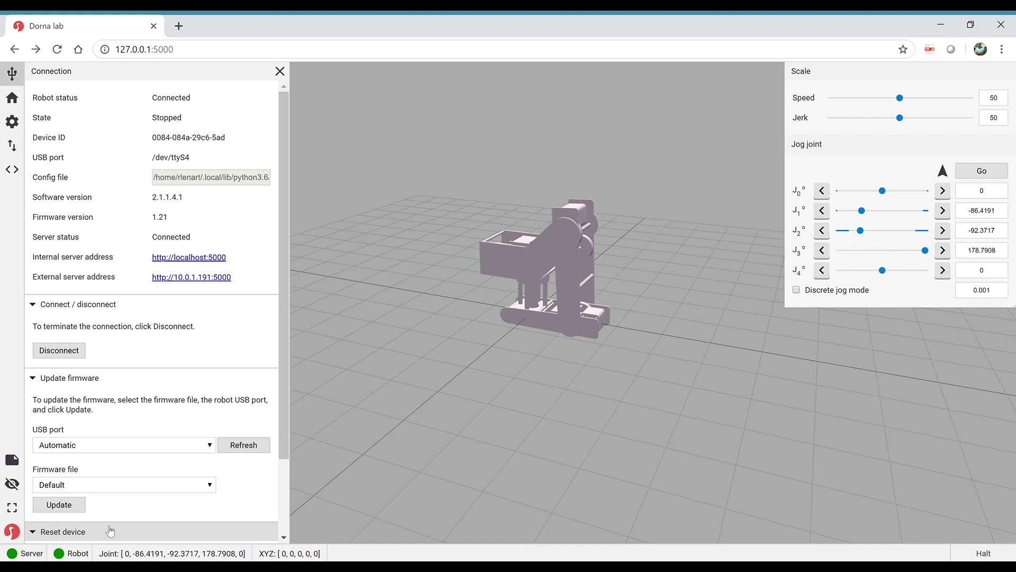
pyautogui.scroll(-2, 183, 354)
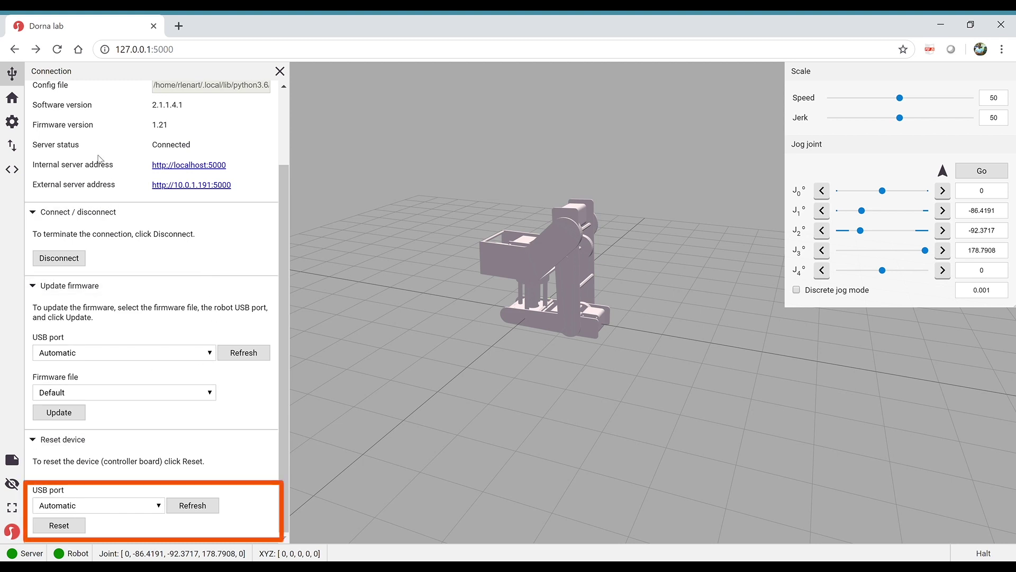
# - Home joints J0 to J4 and open the set joints / calibrate options at the new J0 value
pyautogui.click(13, 98)
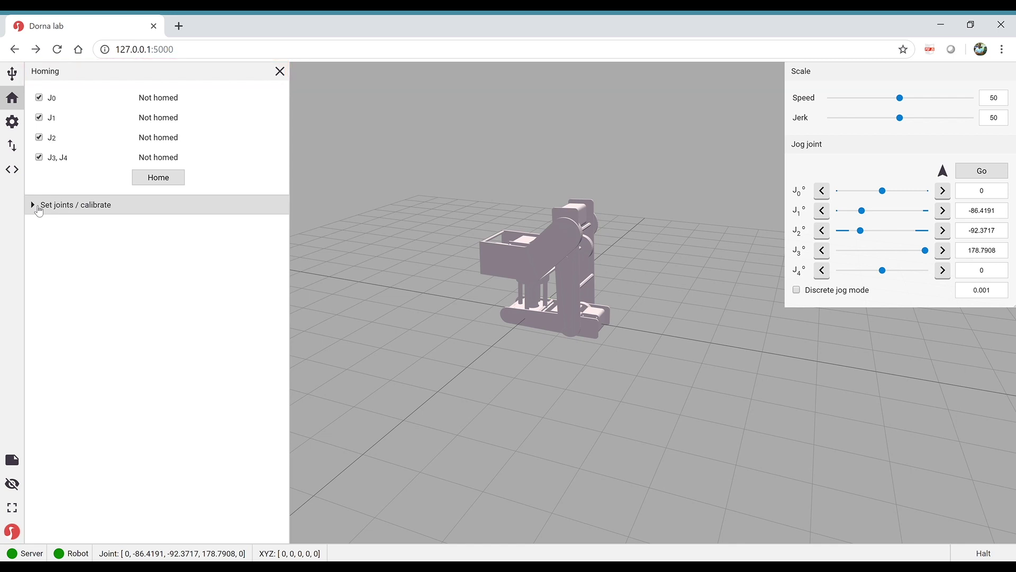
pyautogui.click(155, 178)
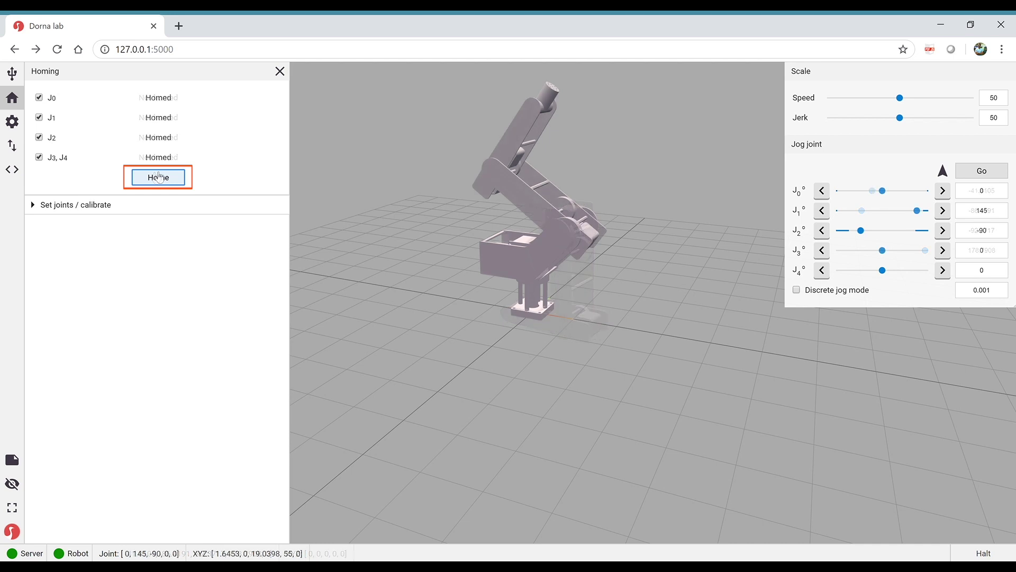
pyautogui.moveTo(531, 339); pyautogui.dragTo(551, 478)
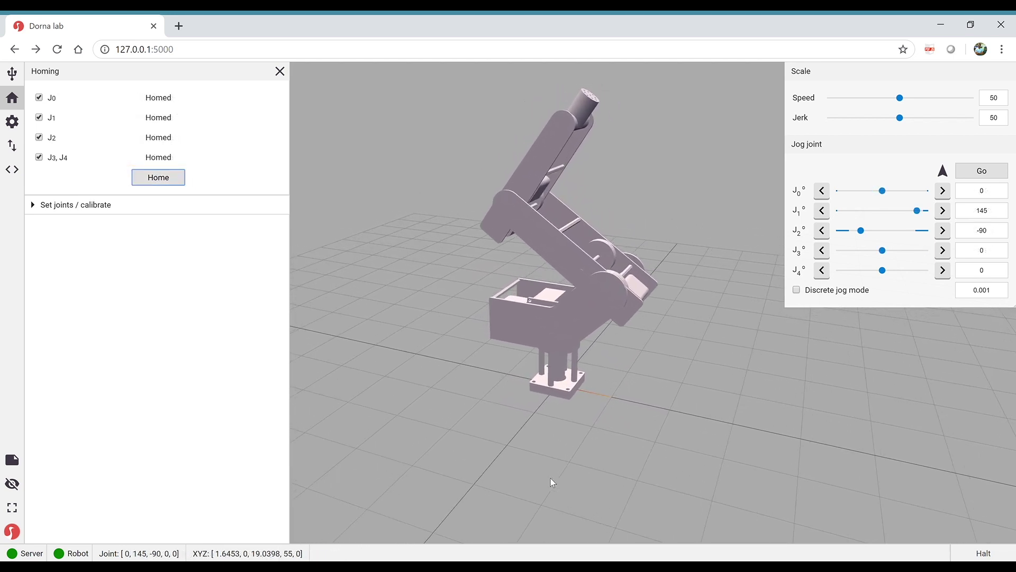
pyautogui.moveTo(600, 395)
pyautogui.mouseDown()
pyautogui.moveTo(561, 409)
pyautogui.moveTo(604, 398)
pyautogui.mouseUp()
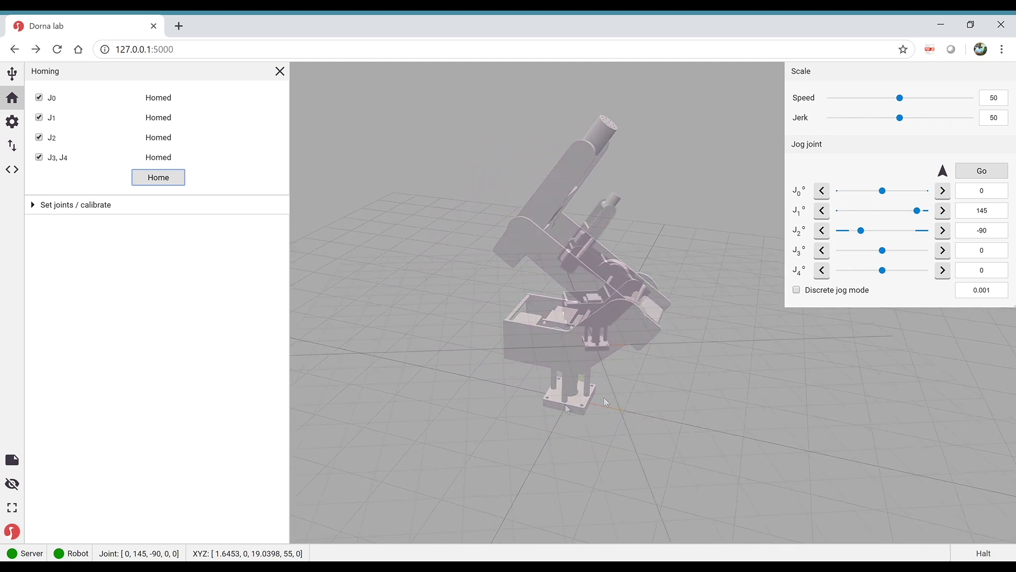
pyautogui.click(42, 211)
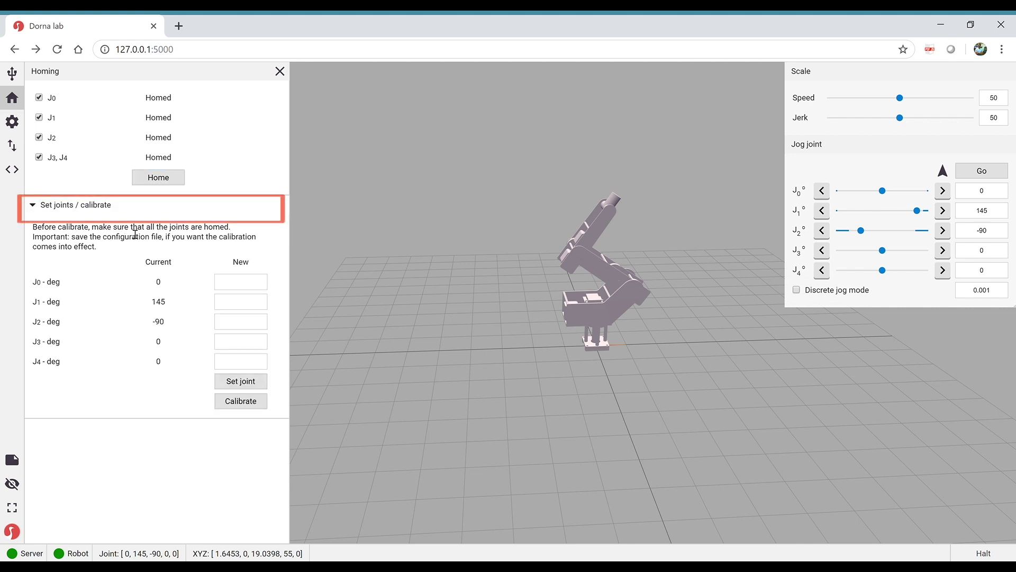
pyautogui.click(249, 289)
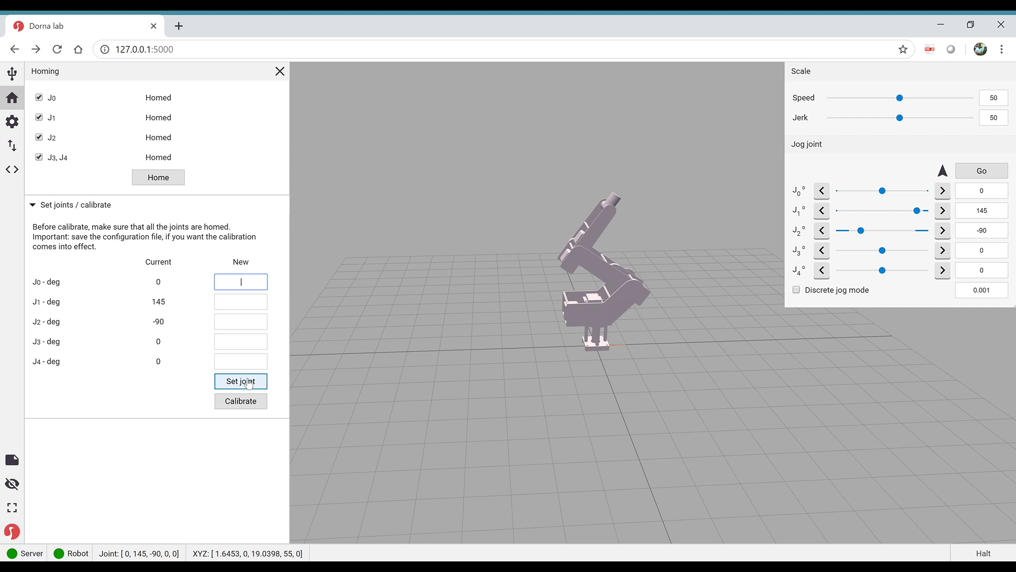
# - Examine the robot configuration's save and download options, unit system, toolhead and joint limits
pyautogui.click(13, 121)
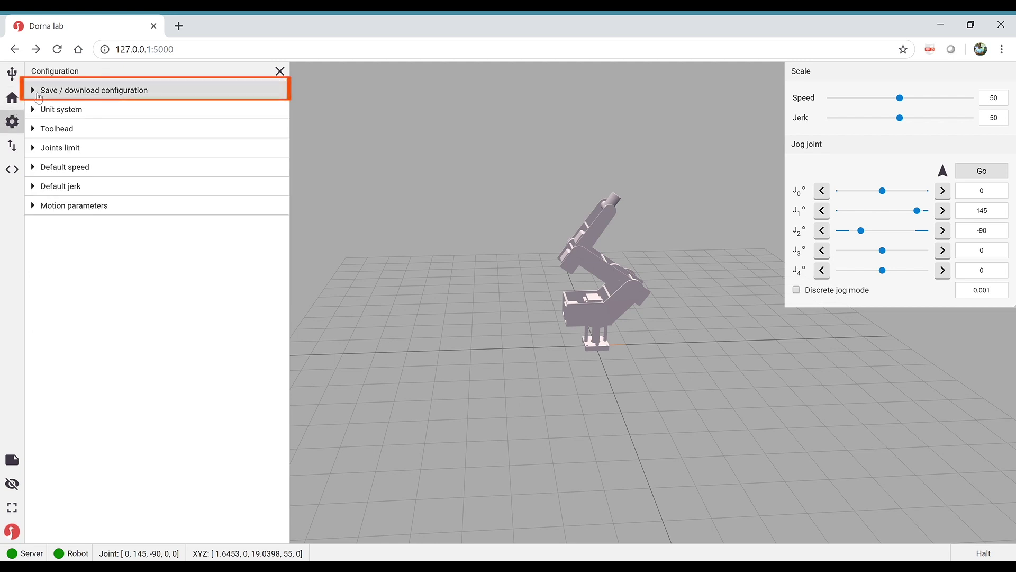
pyautogui.click(39, 95)
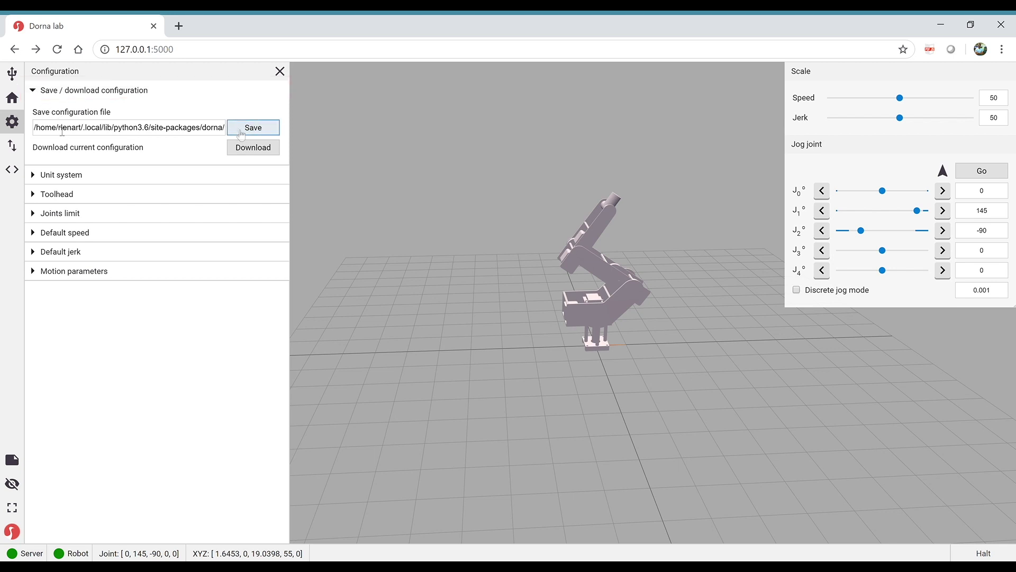
pyautogui.click(235, 151)
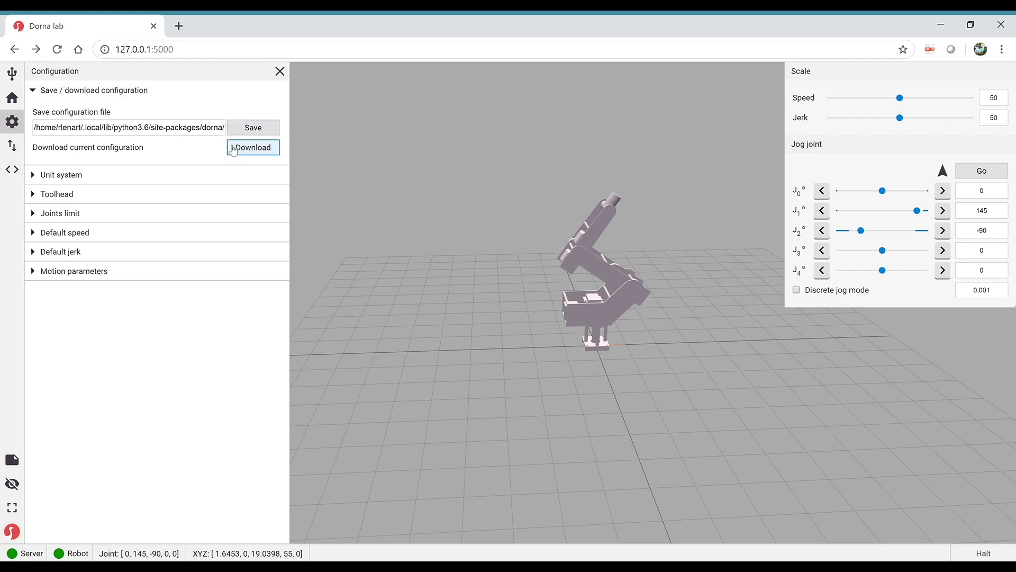
pyautogui.click(59, 174)
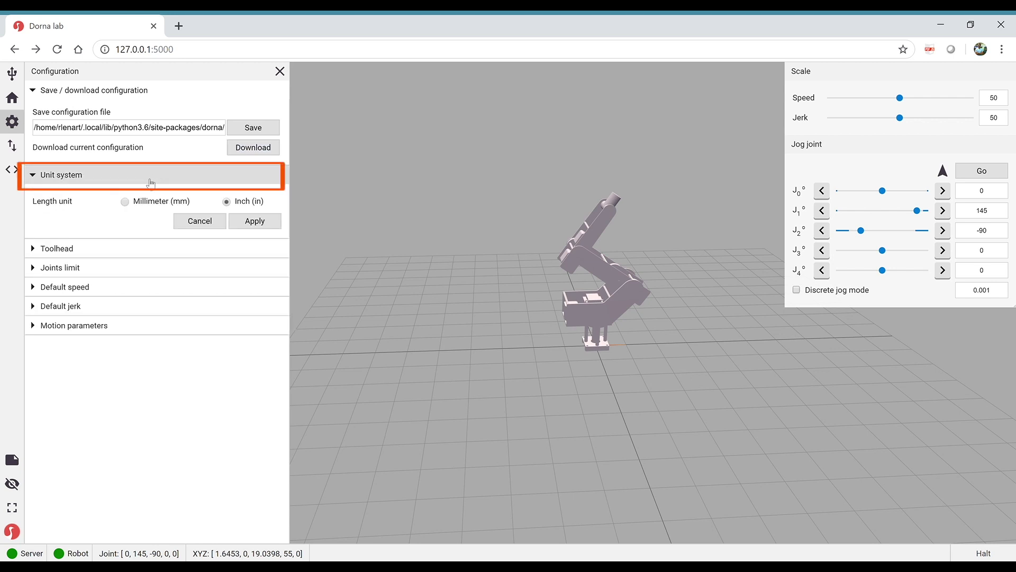
pyautogui.click(60, 251)
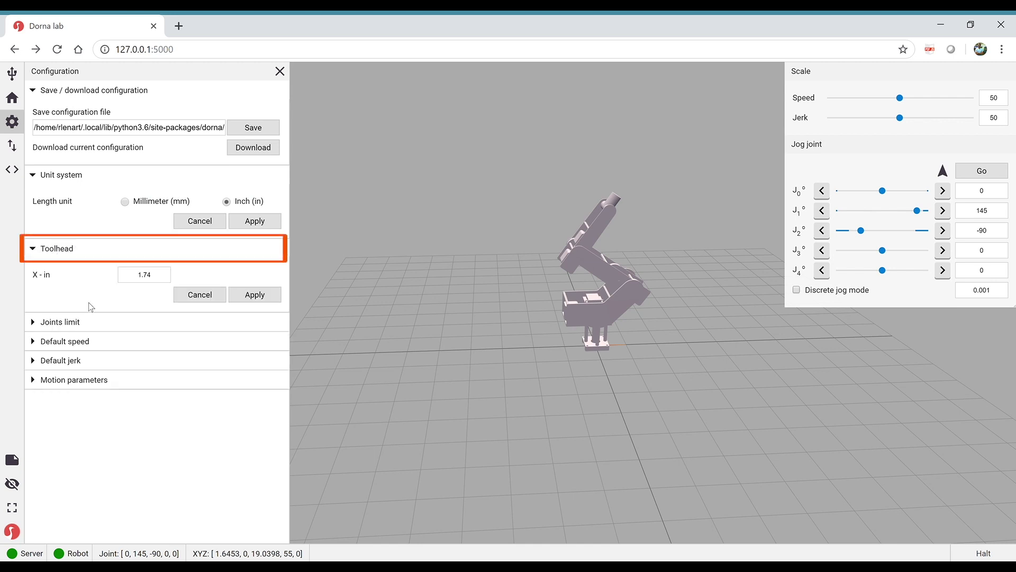
pyautogui.click(78, 324)
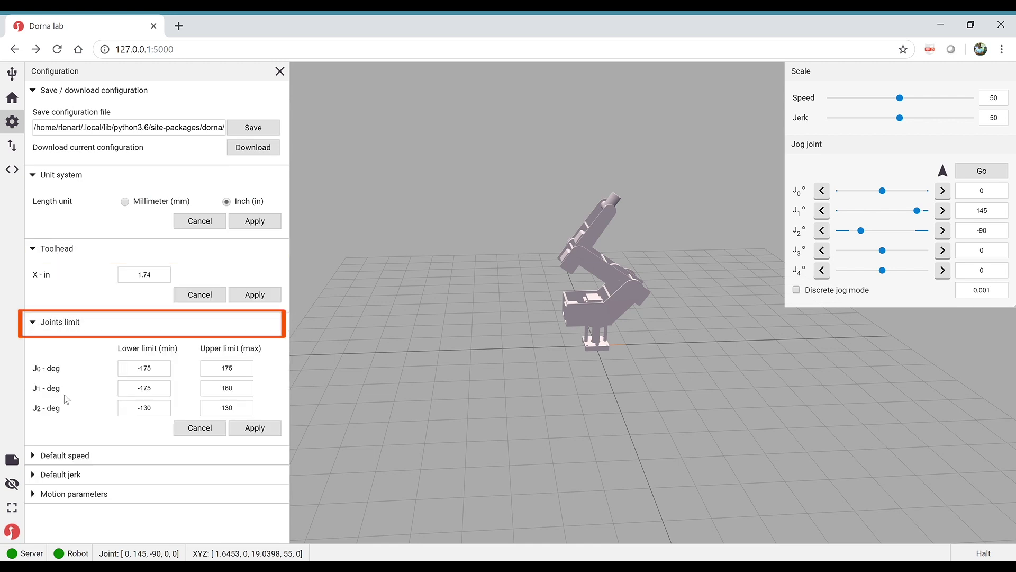
# - Examine the robot configuration's default speed, default jerk and motion parameters
pyautogui.click(58, 457)
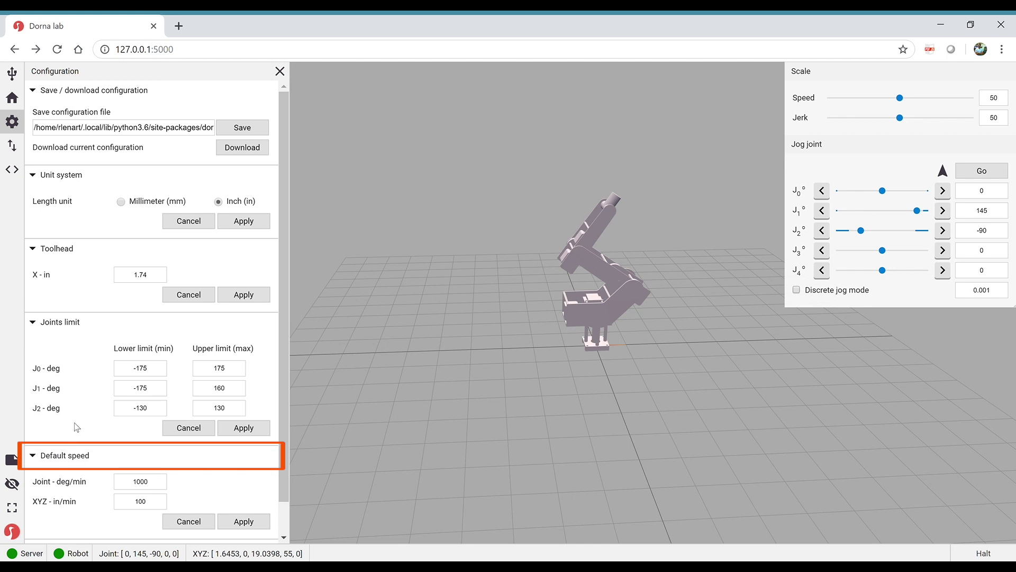
pyautogui.scroll(-1, 66, 466)
pyautogui.click(63, 512)
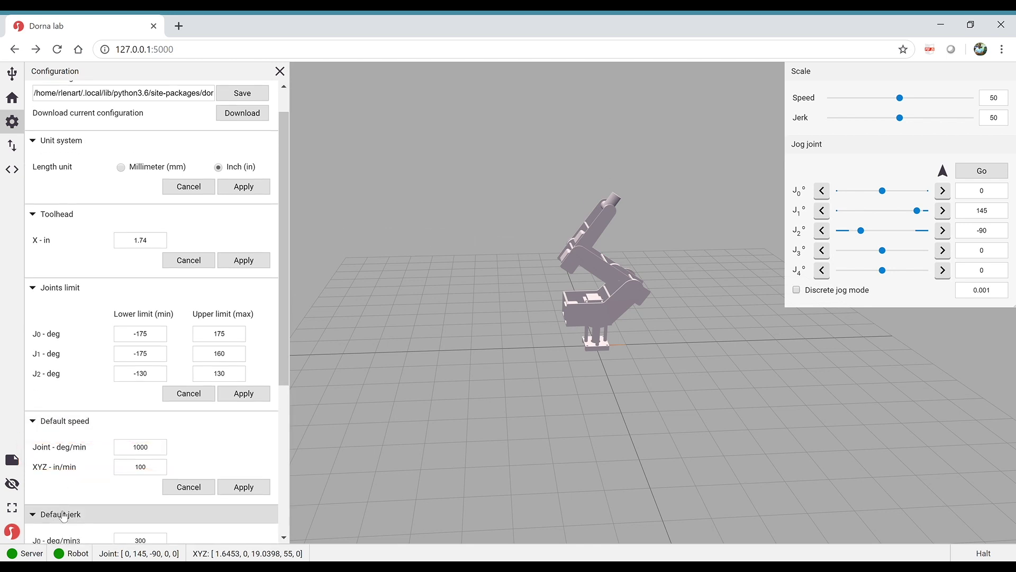
pyautogui.scroll(-5, 79, 464)
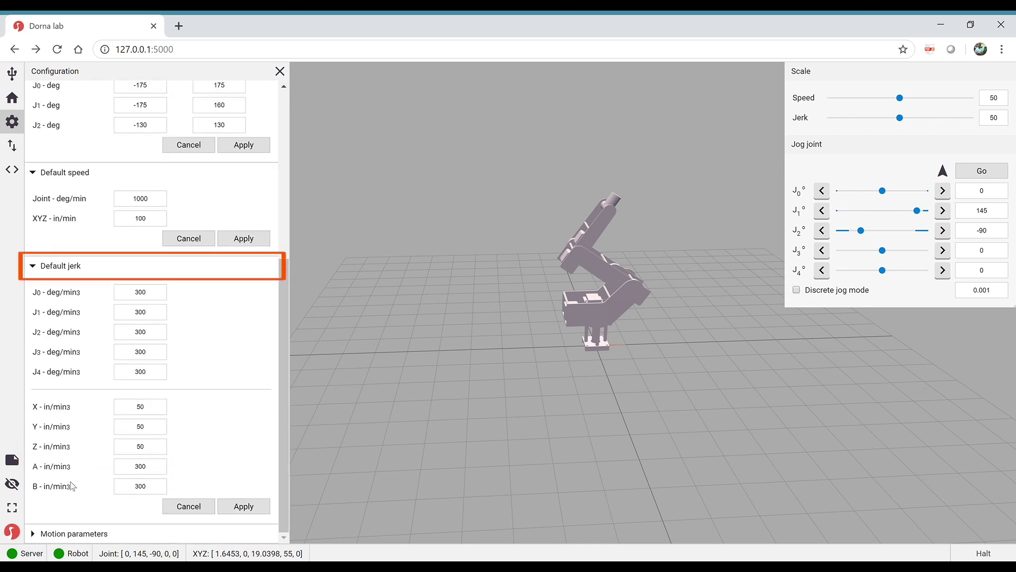
pyautogui.click(69, 534)
pyautogui.scroll(-2, 70, 529)
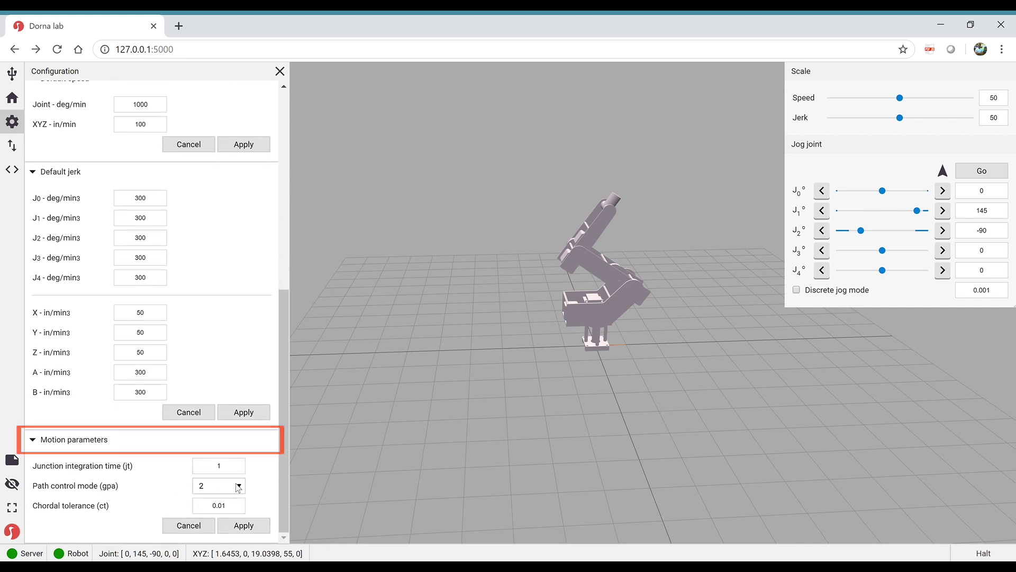
pyautogui.scroll(7, 169, 349)
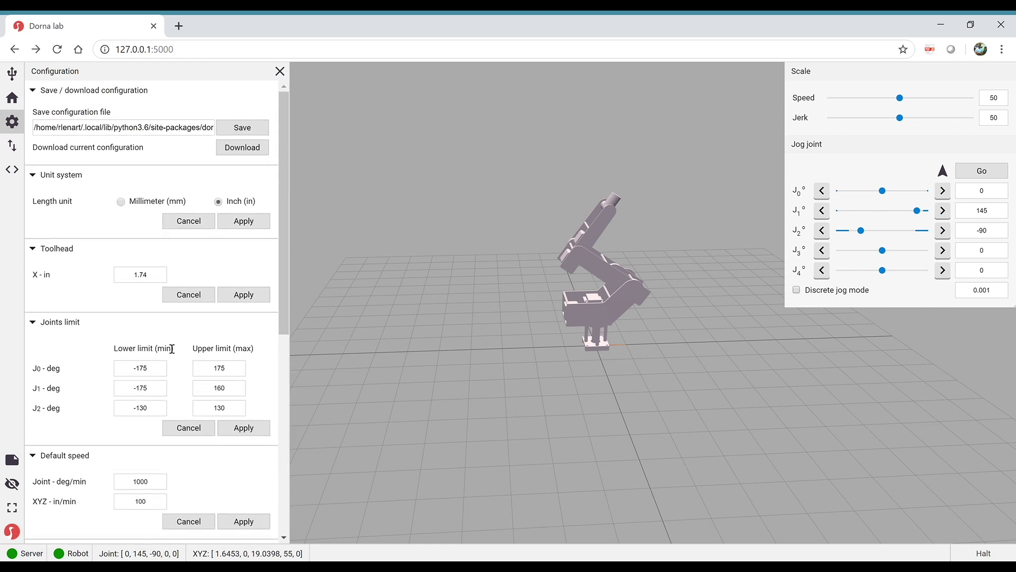
pyautogui.scroll(-7, 172, 348)
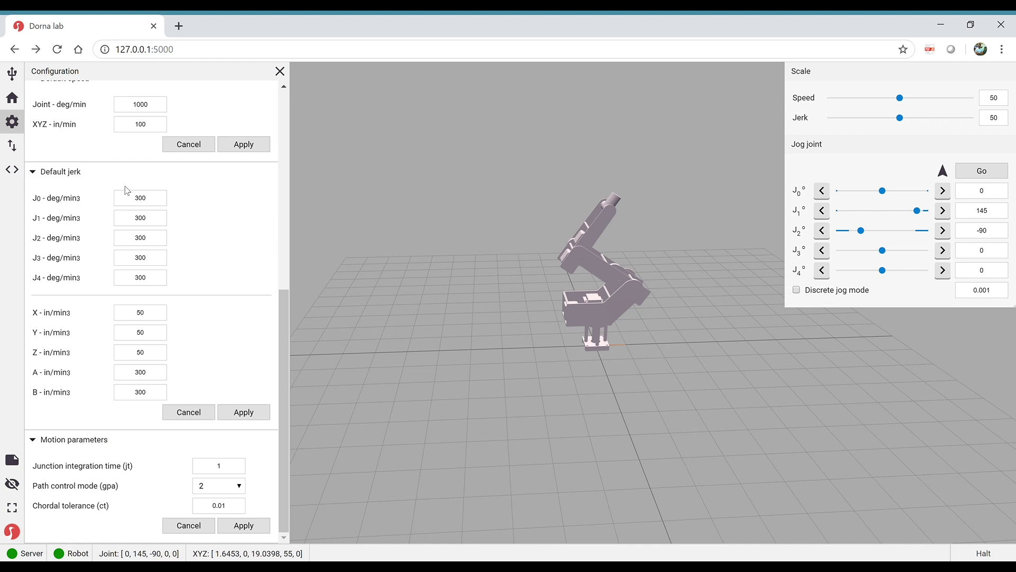
# - Set the servo to 570 in the digital inputs and outputs settings
pyautogui.click(22, 149)
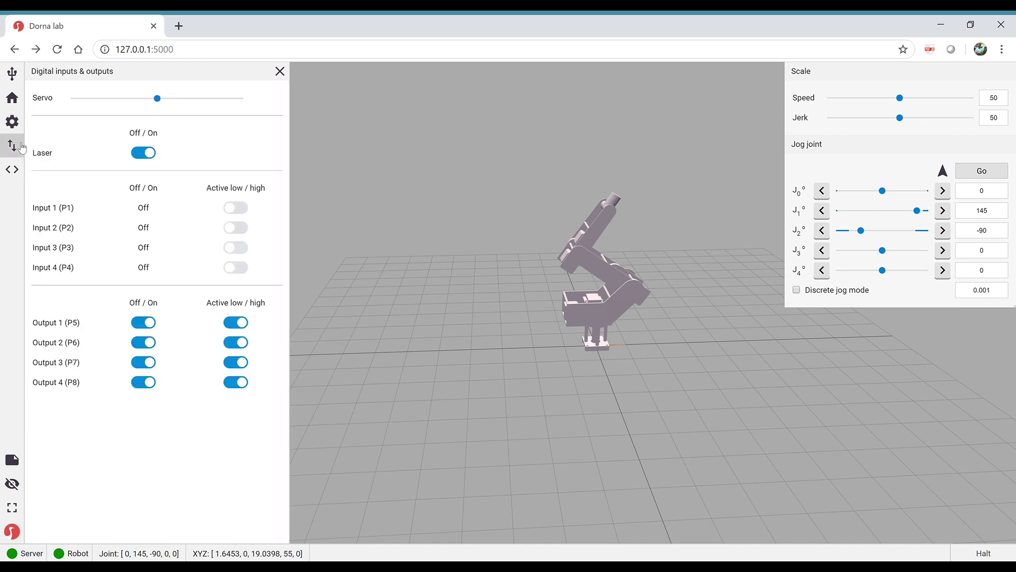
pyautogui.click(153, 99)
pyautogui.moveTo(152, 99)
pyautogui.mouseDown()
pyautogui.moveTo(179, 99)
pyautogui.moveTo(169, 98)
pyautogui.mouseUp()
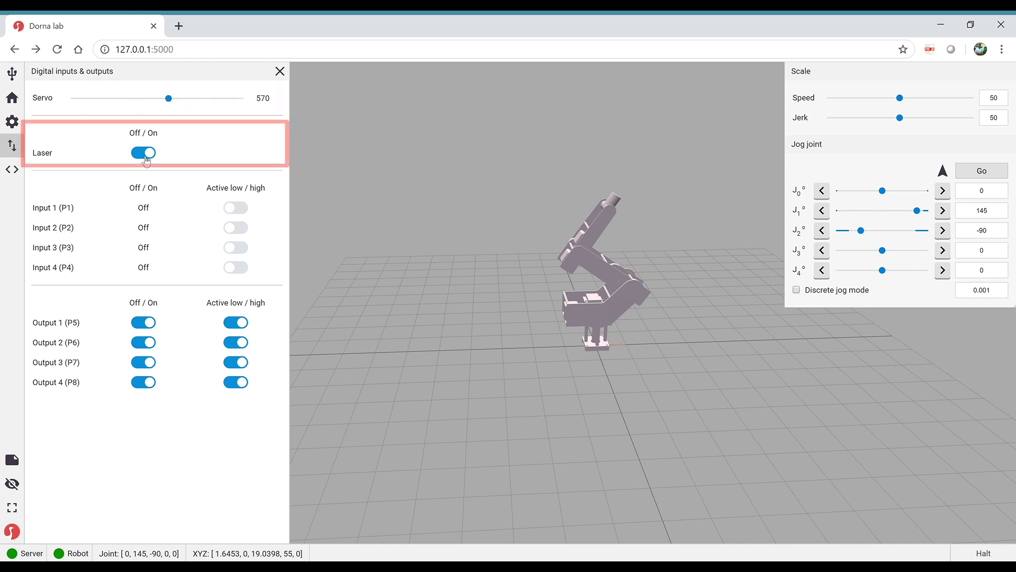
# - Switch the laser off and on again, and toggle the active low / high settings of Input 2 and Input 3
pyautogui.click(146, 158)
pyautogui.click(146, 158)
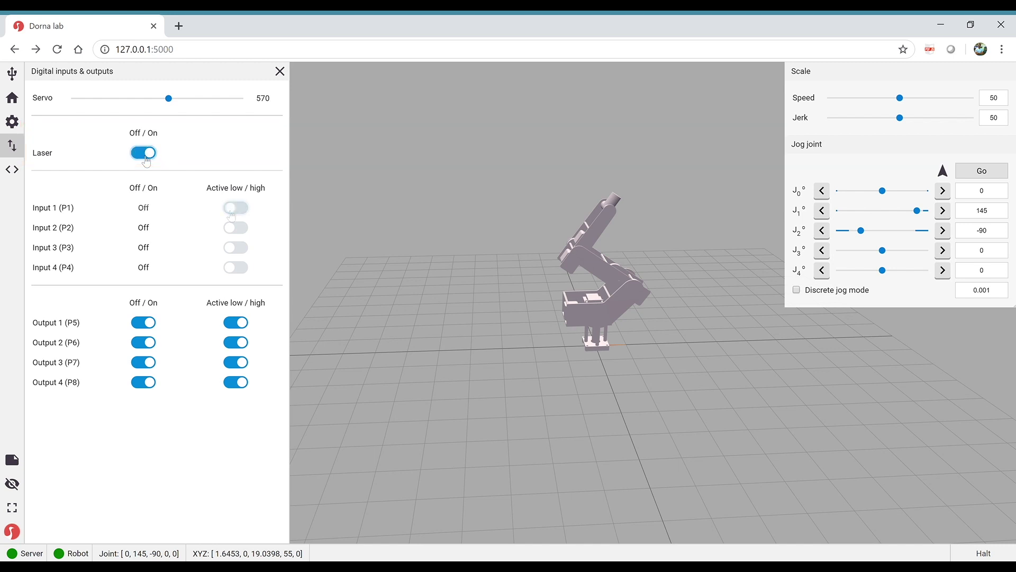
pyautogui.click(235, 230)
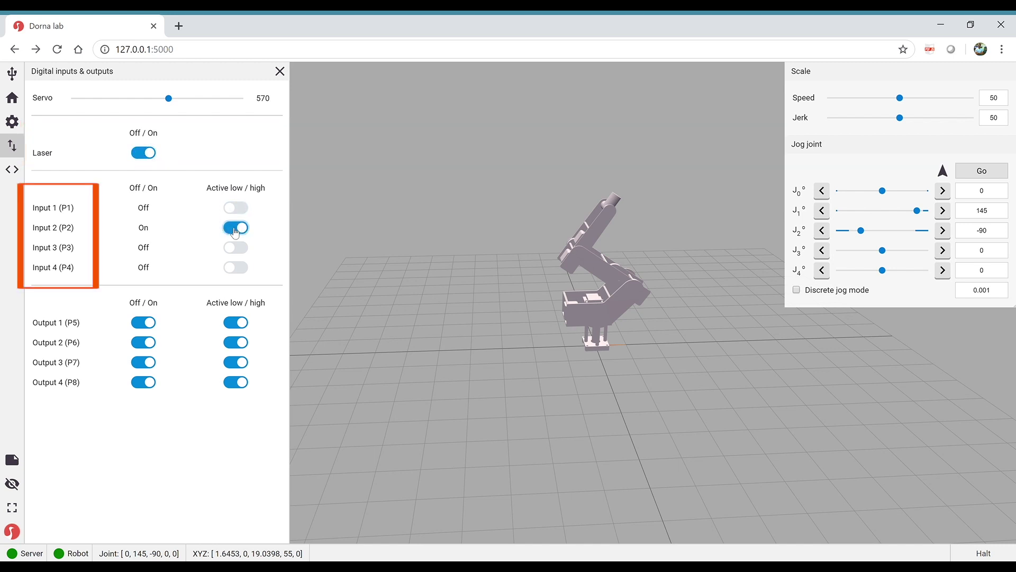
pyautogui.click(236, 229)
pyautogui.click(237, 251)
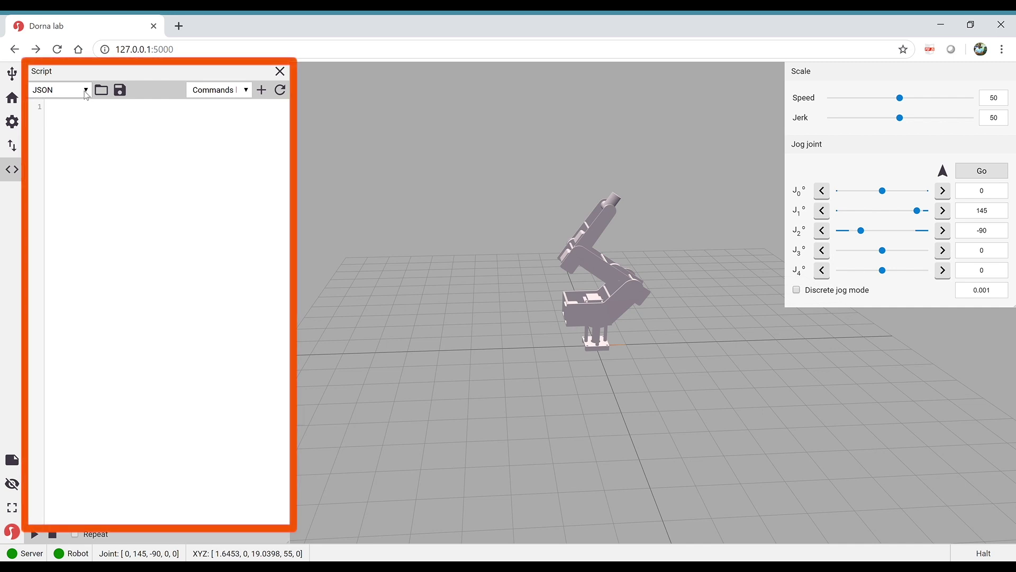
# - Set the script language to Python 3+
pyautogui.click(86, 93)
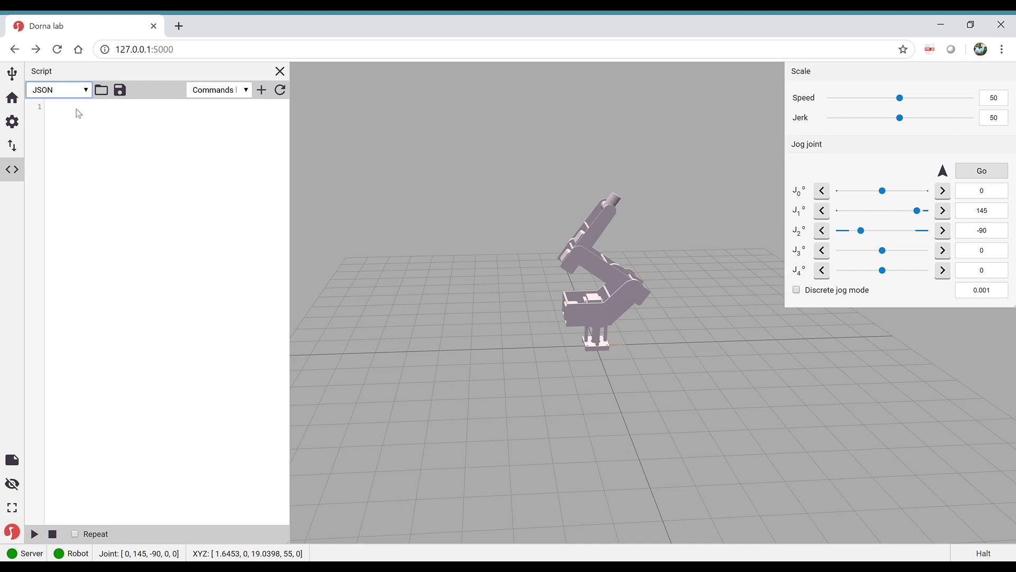
pyautogui.press('Down')
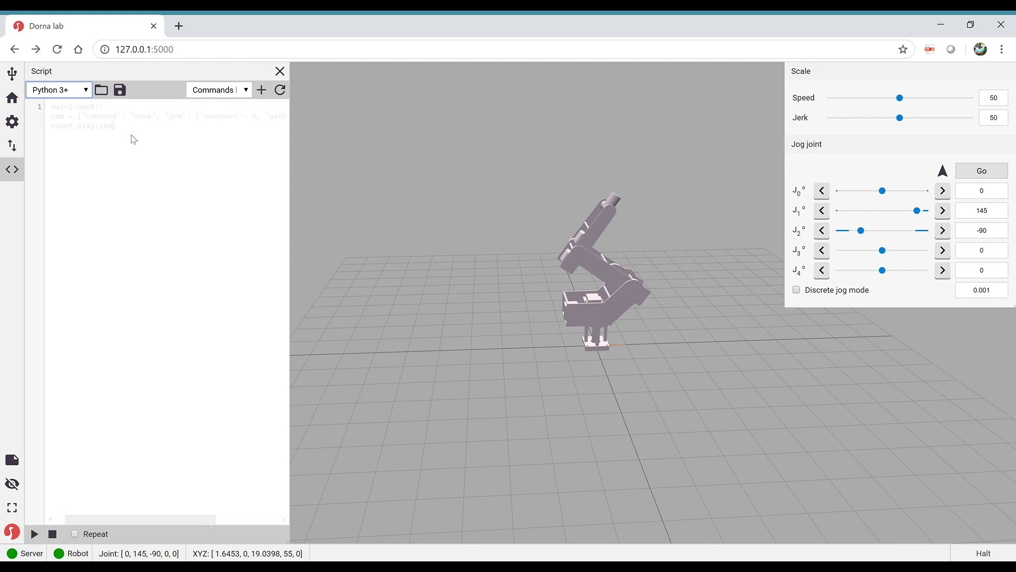
# - Run the JSON script containing the joint move command
pyautogui.click(35, 535)
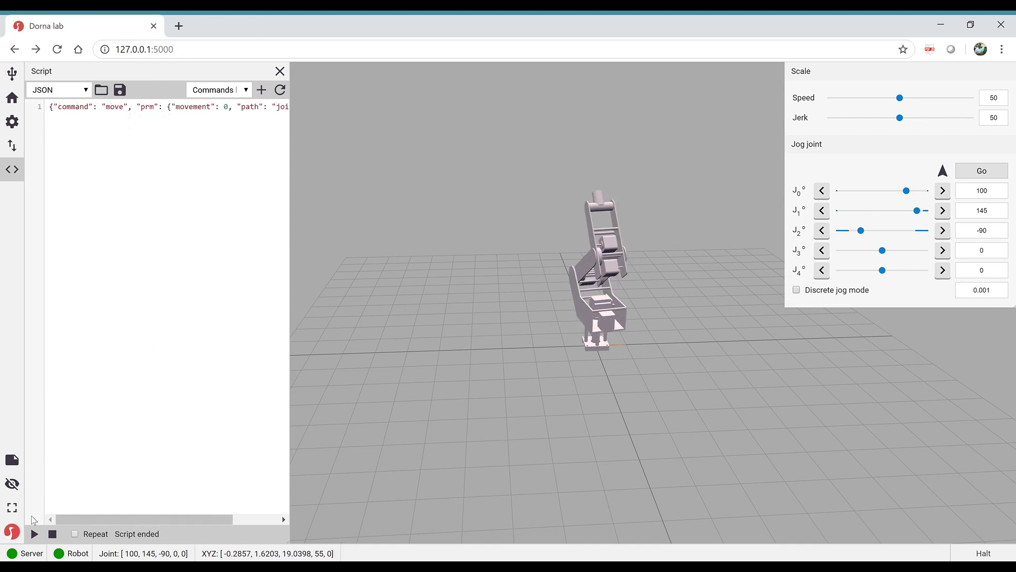
pyautogui.click(34, 534)
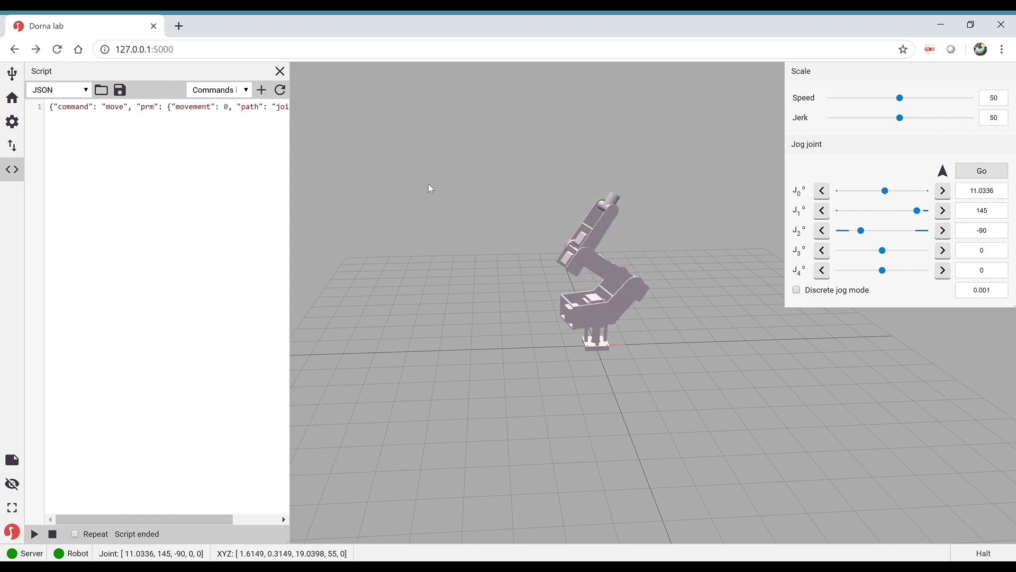
# - Replace the script with a generated absolute joint move command using speed 1000 and joint [0,0,0,0,0], and run it
pyautogui.moveTo(136, 135); pyautogui.dragTo(5, 96)
pyautogui.press('BackSpace')
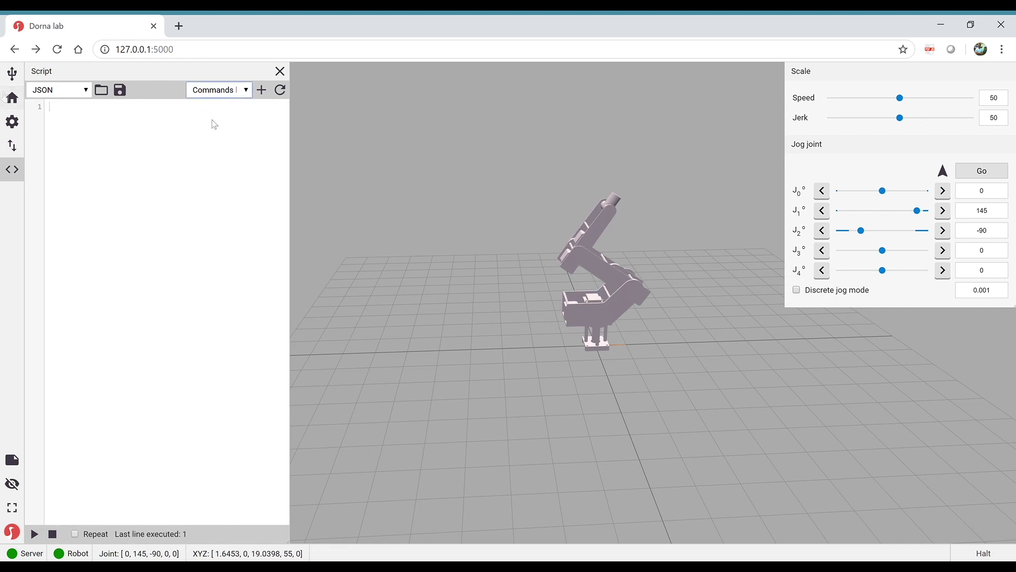
pyautogui.click(208, 110)
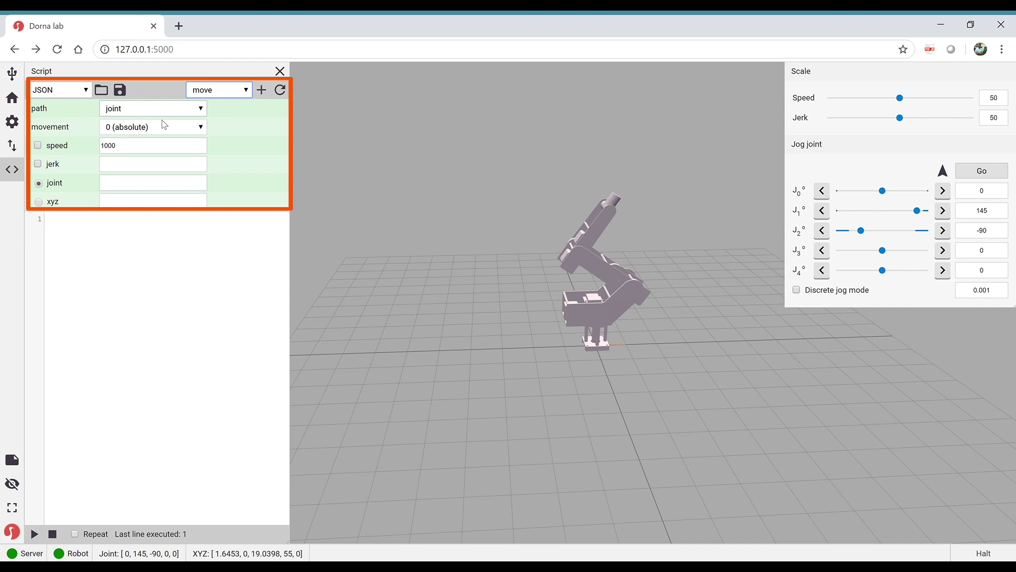
pyautogui.click(37, 146)
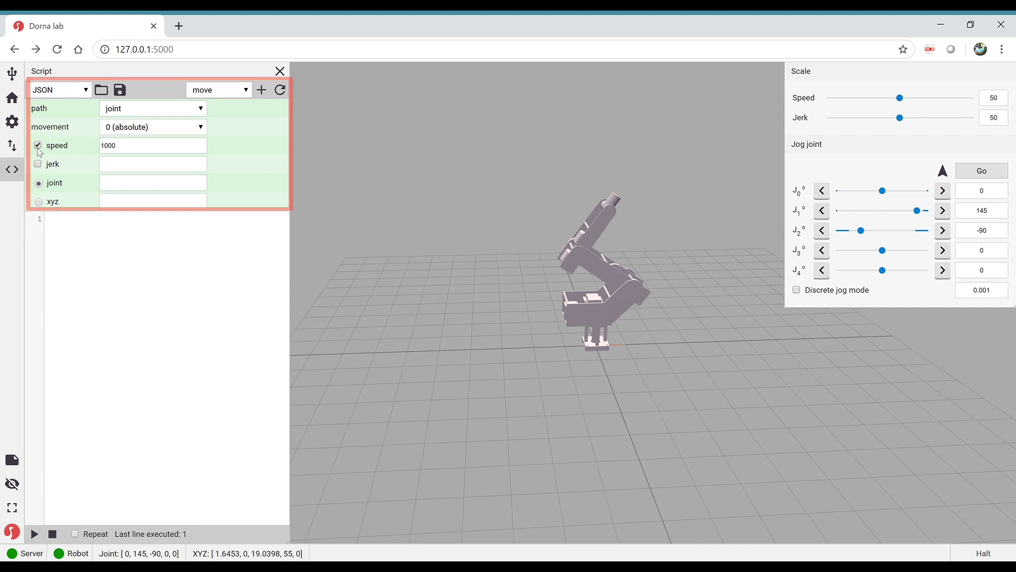
pyautogui.click(119, 188)
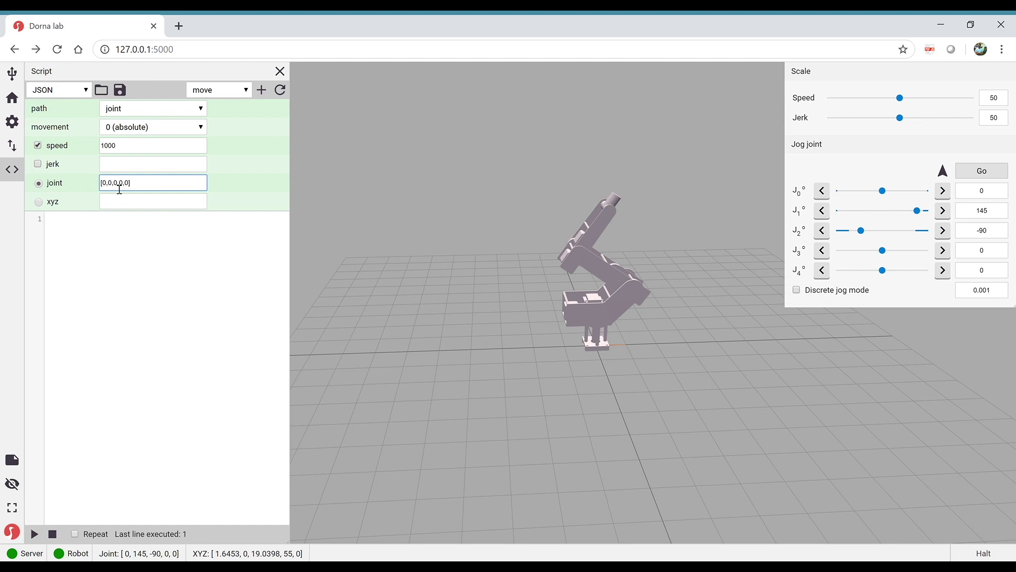
pyautogui.write(']')
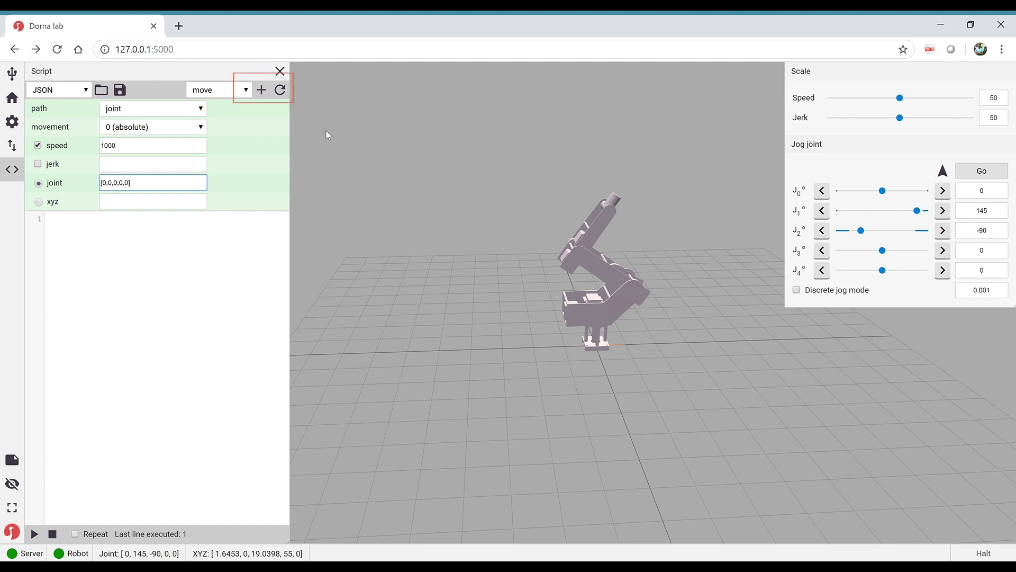
pyautogui.click(264, 97)
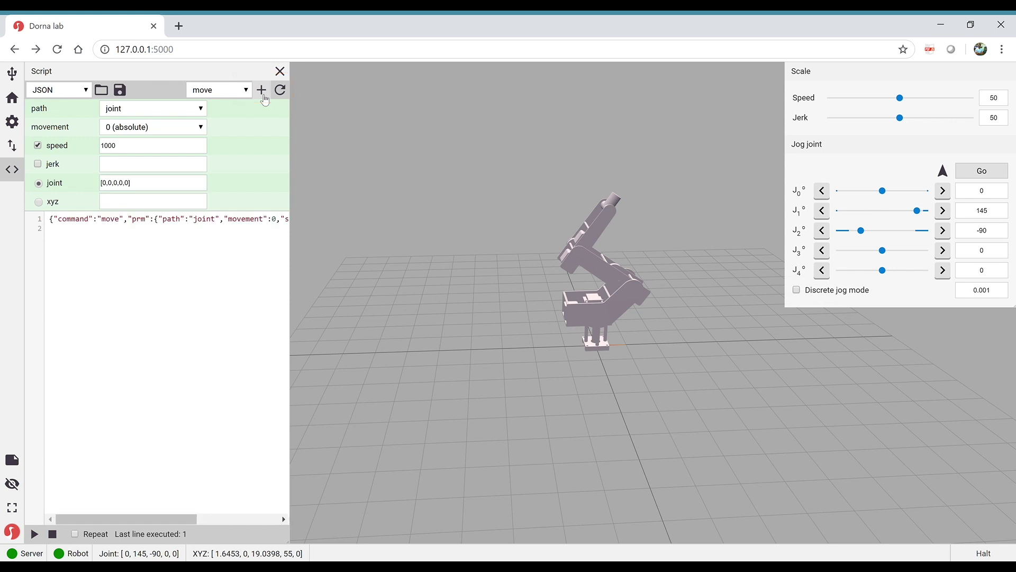
pyautogui.click(34, 534)
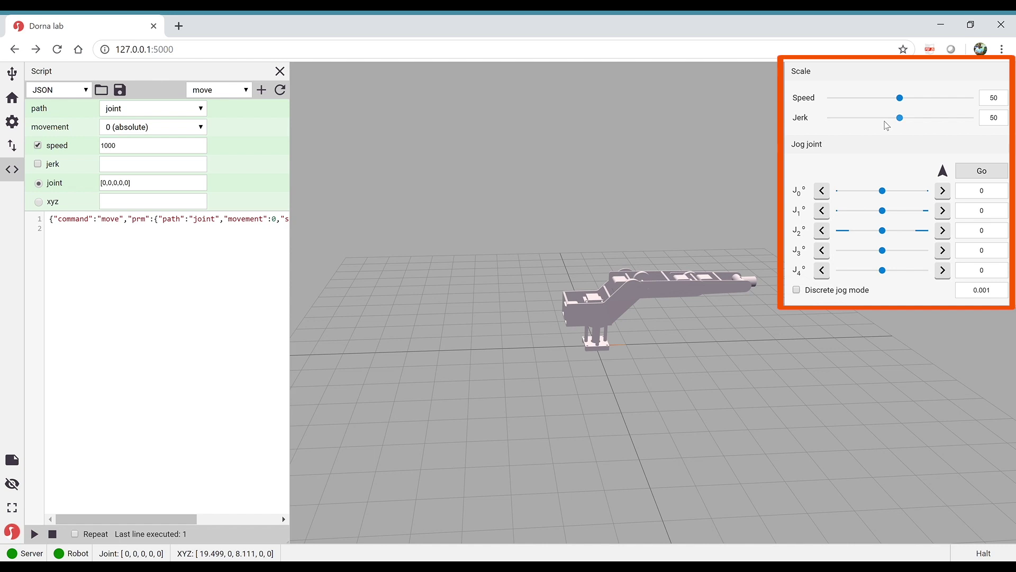
# - Raise the speed scale to 100 and jog the arm to J0 = -107° and J1 = 66°
pyautogui.moveTo(852, 100); pyautogui.dragTo(834, 100)
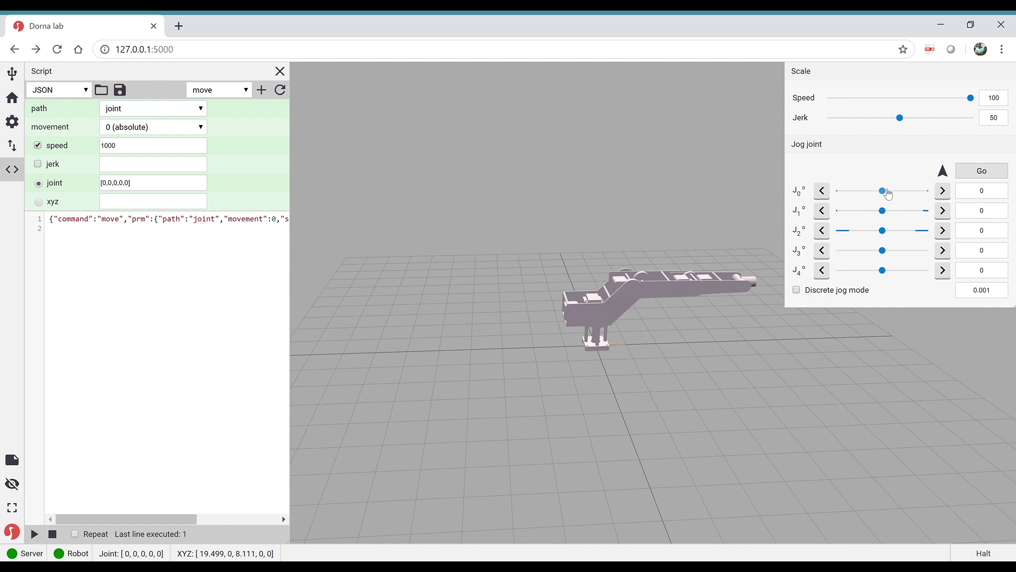
pyautogui.moveTo(908, 194); pyautogui.dragTo(905, 193)
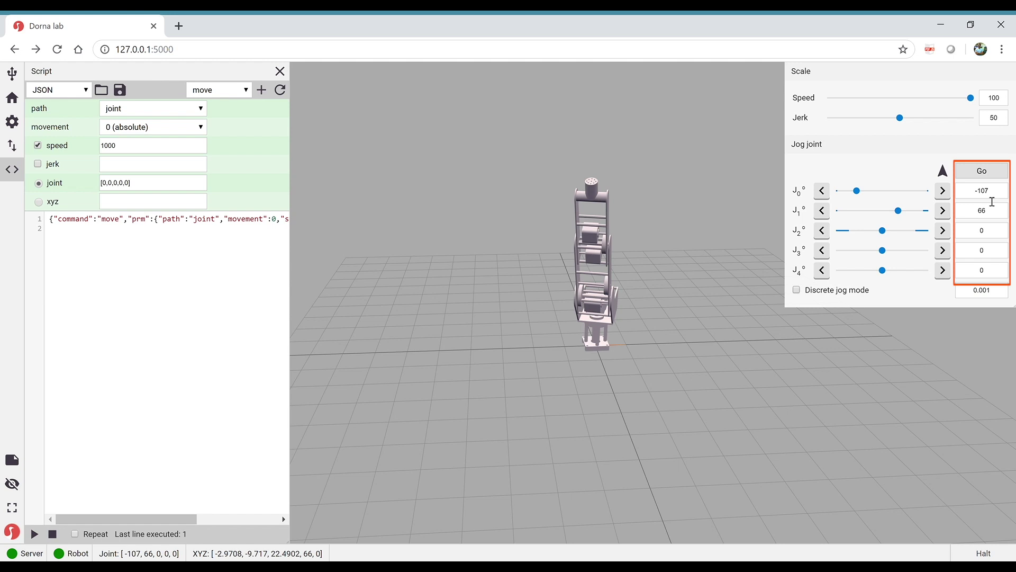
# - Send the arm to joint values J0 = 0, J1 = 145 and J2 = -90
pyautogui.write('0')
pyautogui.doubleClick(995, 217)
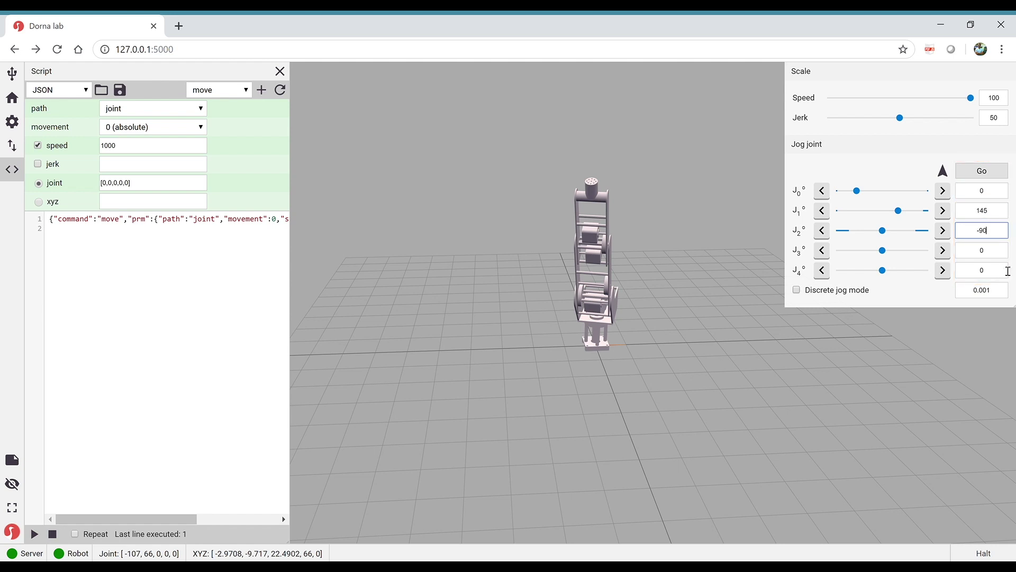
pyautogui.click(983, 171)
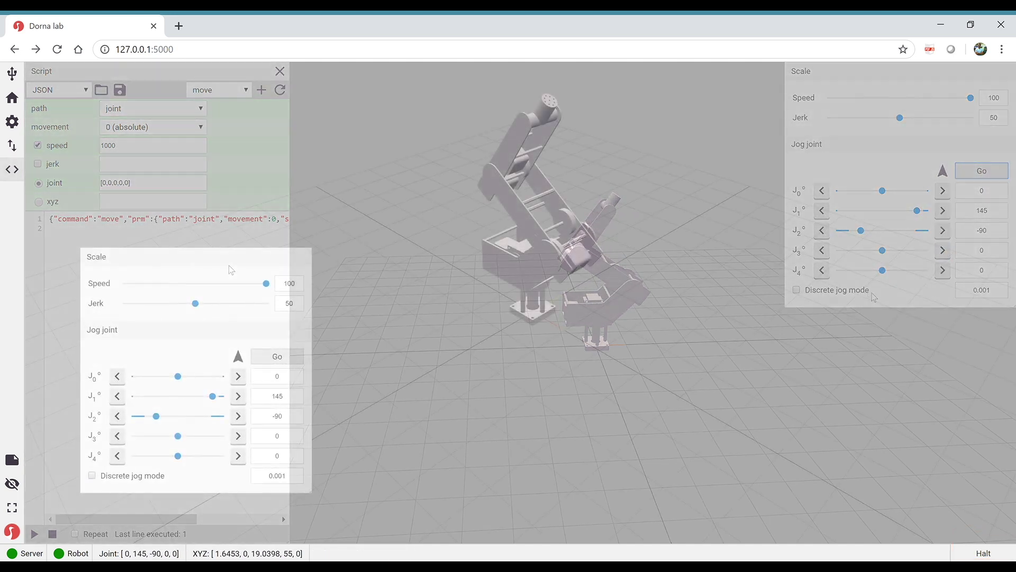
# - Show the communication log and jog the base joint J0 to 64° and on to -50°
pyautogui.click(17, 459)
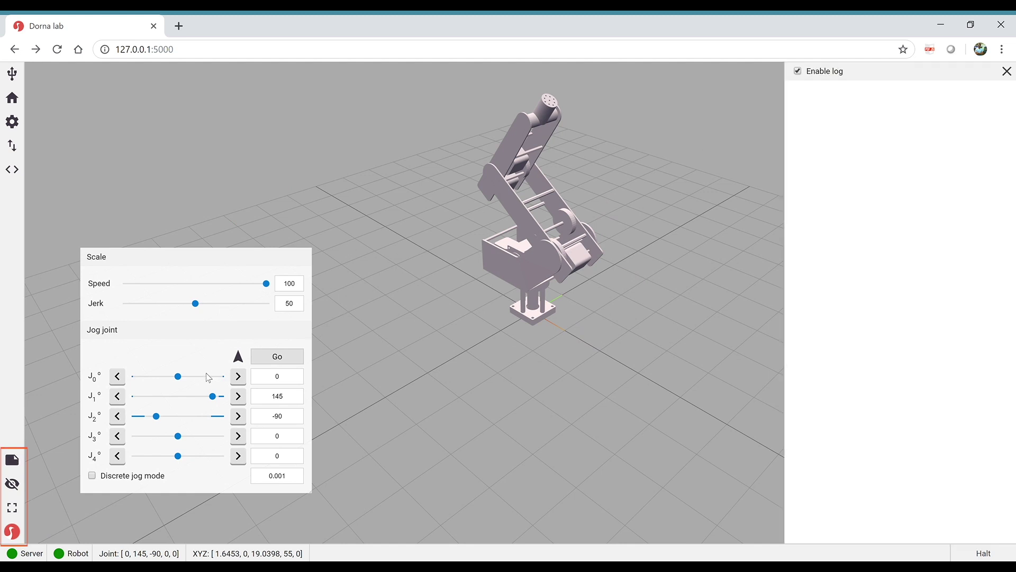
pyautogui.moveTo(195, 381); pyautogui.dragTo(195, 379)
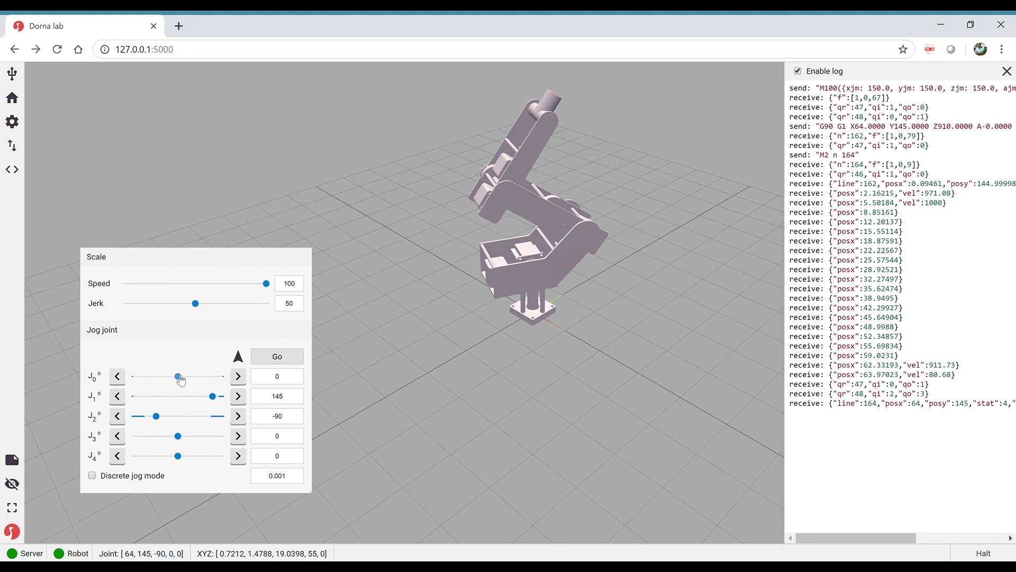
pyautogui.moveTo(183, 380); pyautogui.dragTo(166, 377)
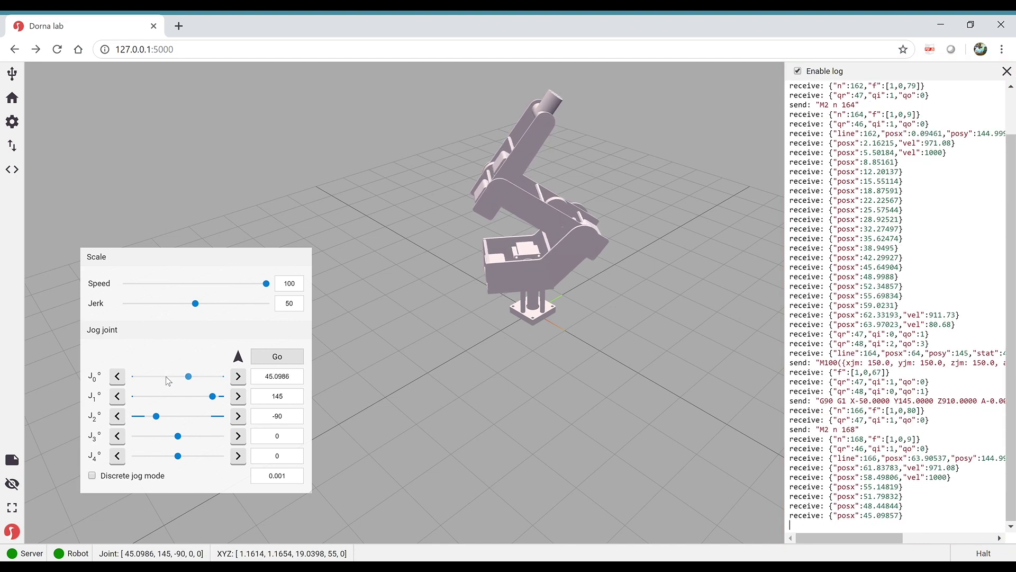